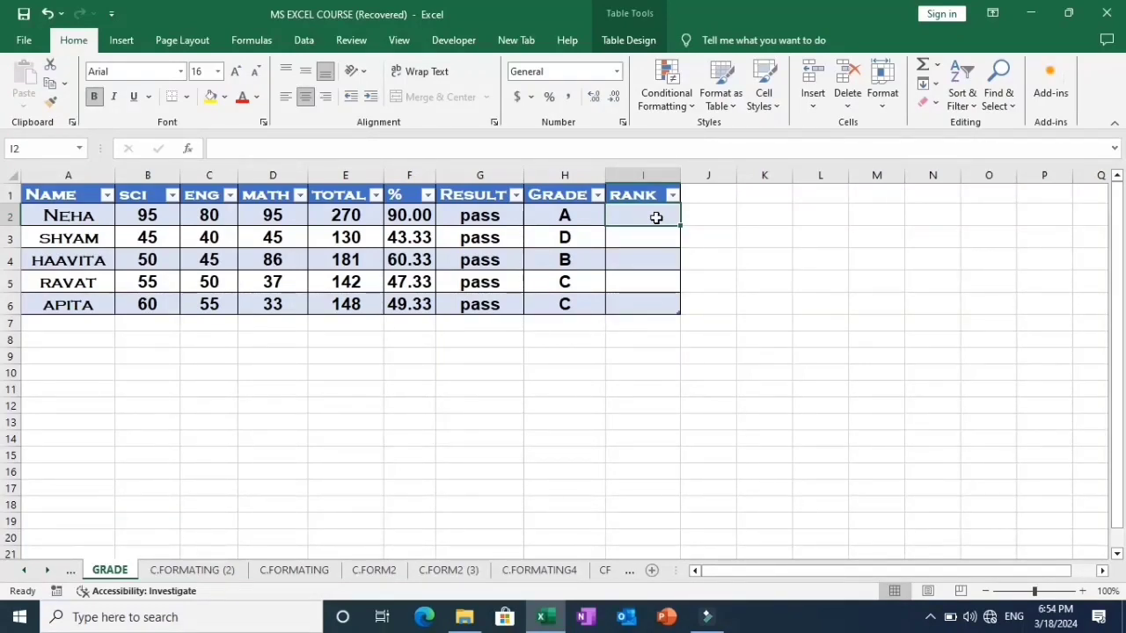
# - Start a RANK formula in cell I2 with the same row's % value, [@[%]], as the number argument
pyautogui.write('=')
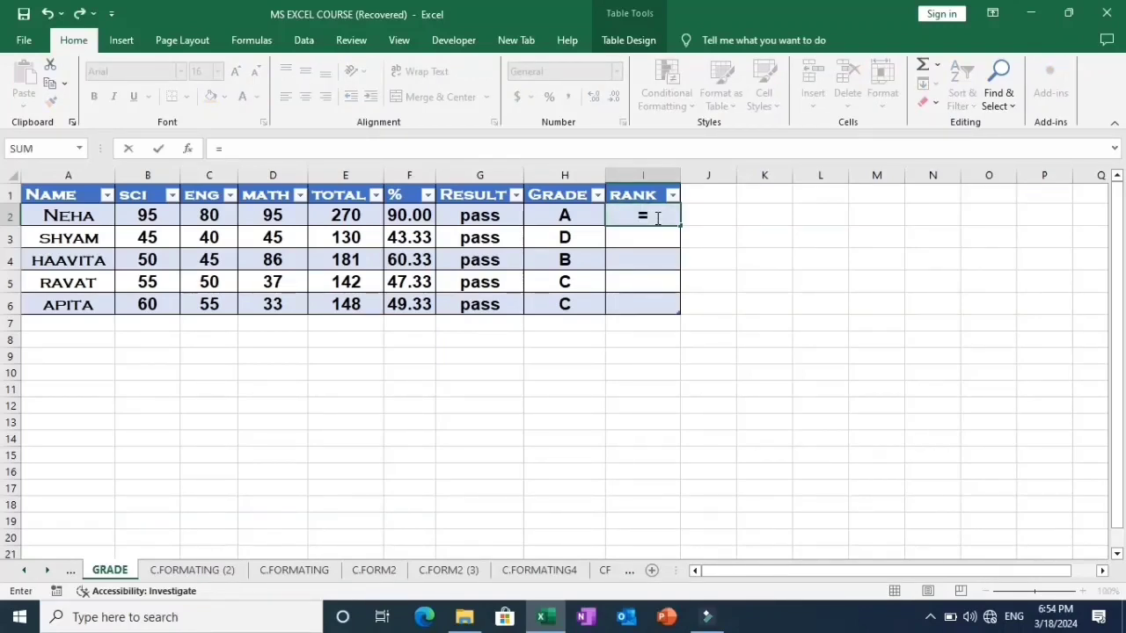
pyautogui.write('rank')
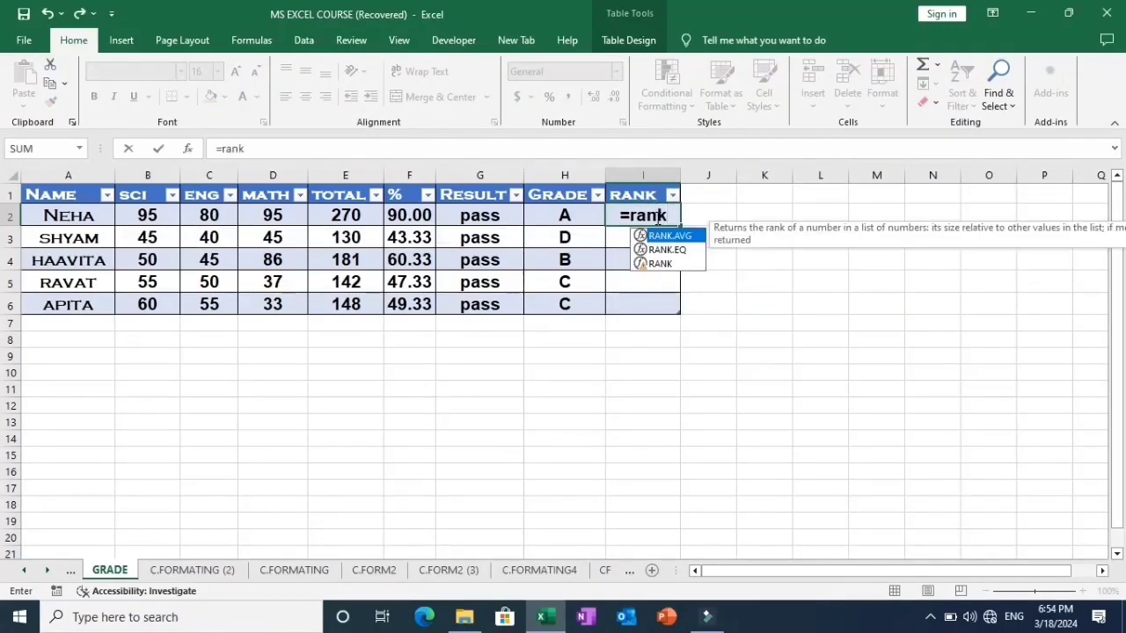
pyautogui.press('BackSpace')
pyautogui.press('BackSpace')
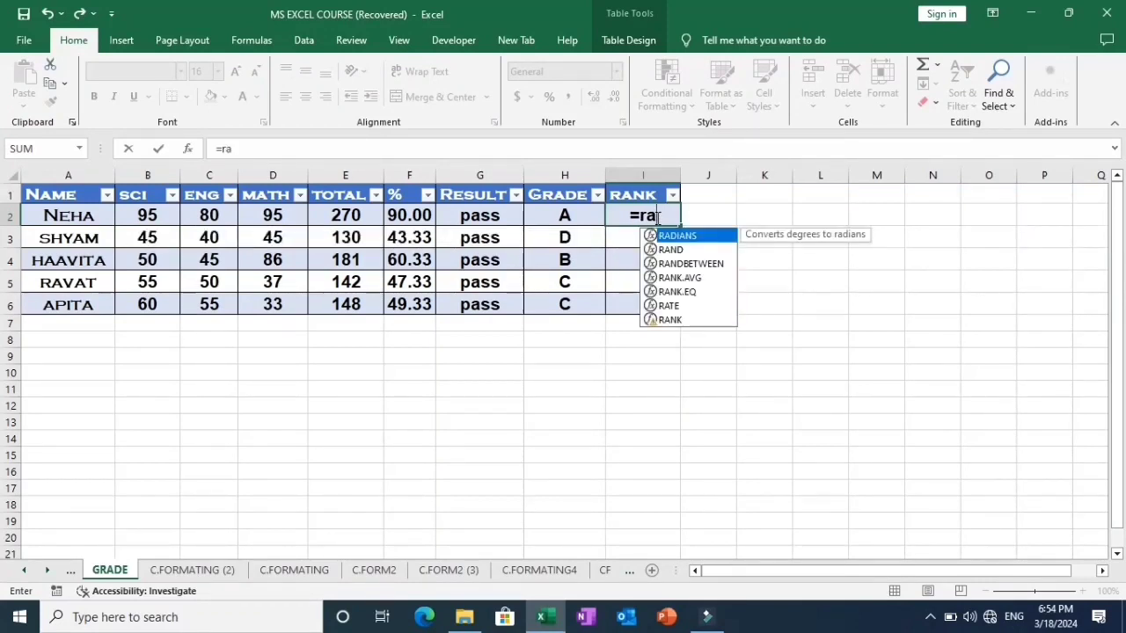
pyautogui.write('nk')
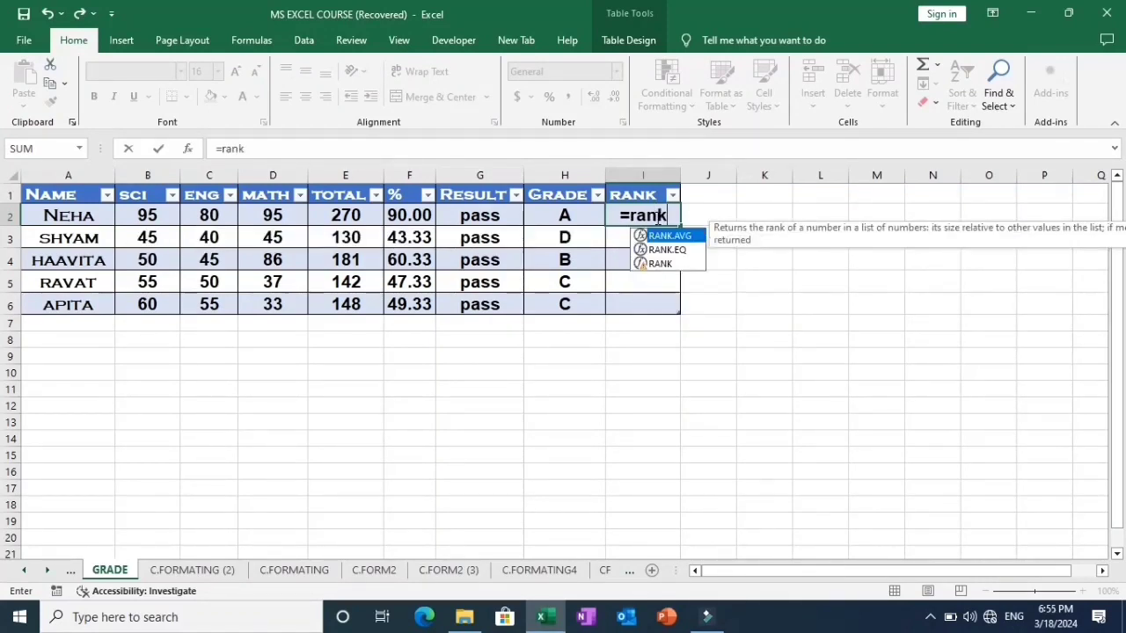
pyautogui.press('Down')
pyautogui.press('Down')
pyautogui.press('Tab')
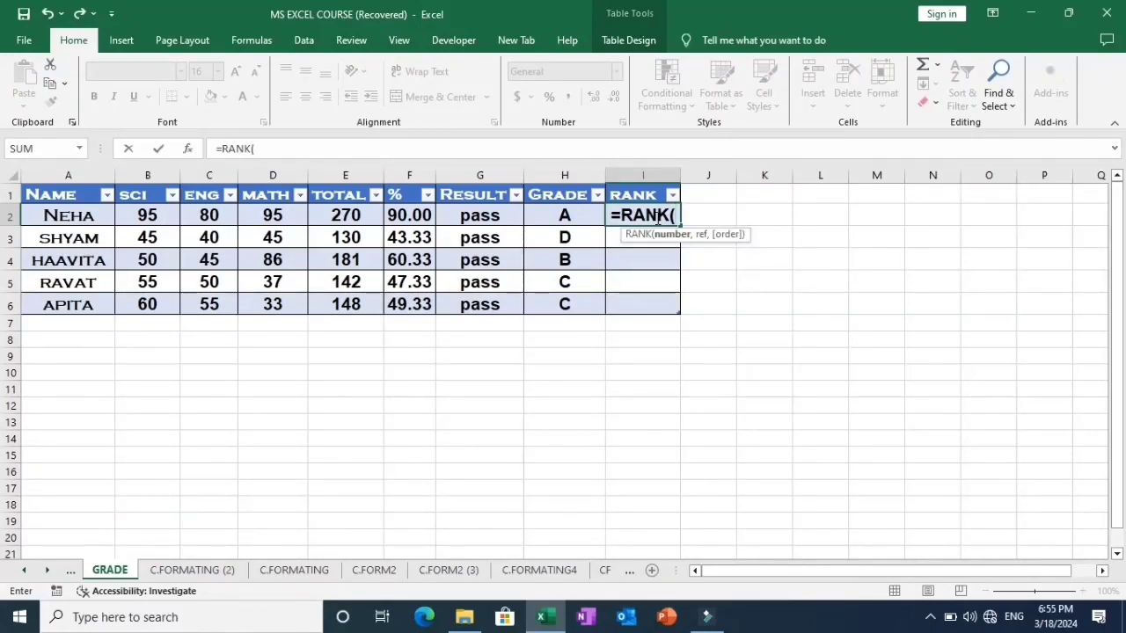
pyautogui.click(422, 215)
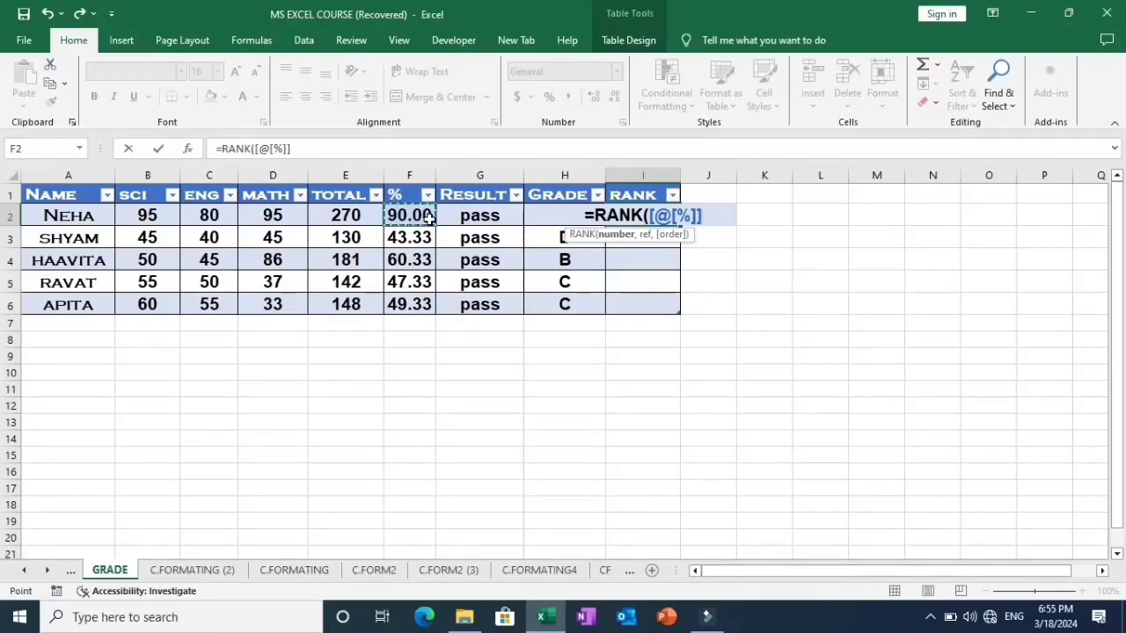
pyautogui.write(',')
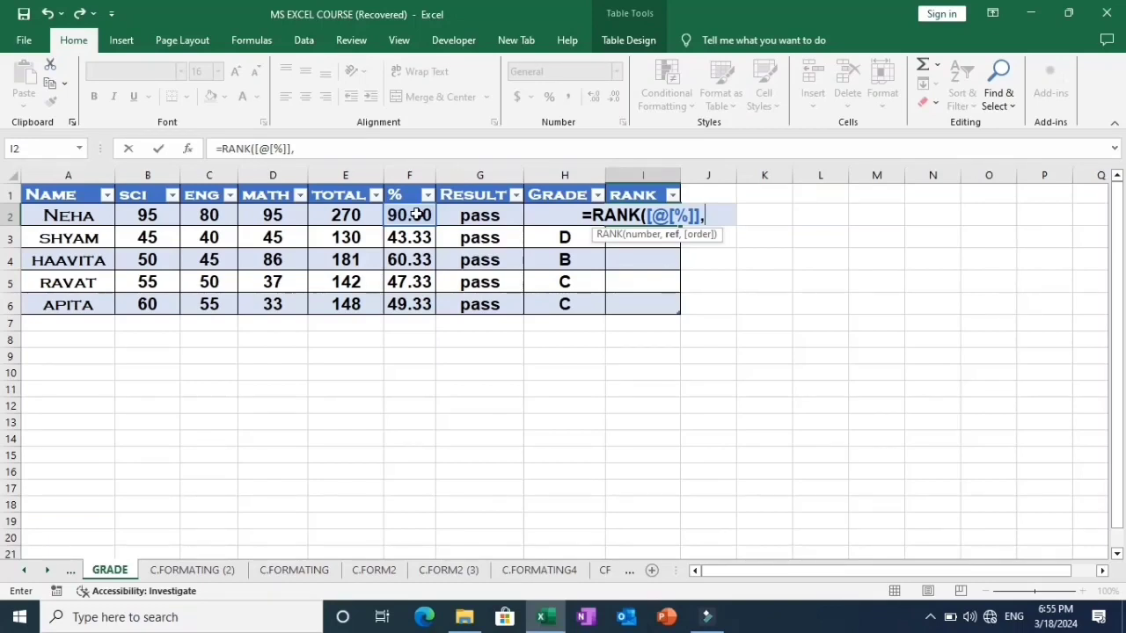
# - Complete the RANK formula in I2 with the whole % column (F2:F6) as the reference and order 0 for descending
pyautogui.moveTo(416, 215); pyautogui.dragTo(423, 318)
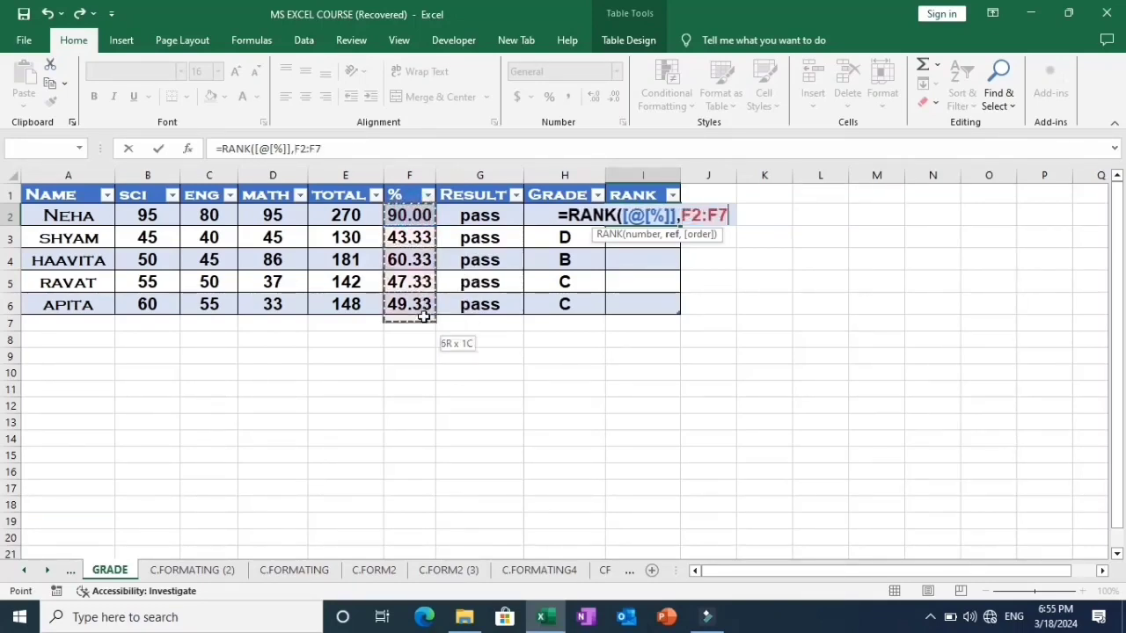
pyautogui.click(423, 318)
pyautogui.moveTo(405, 215); pyautogui.dragTo(412, 297)
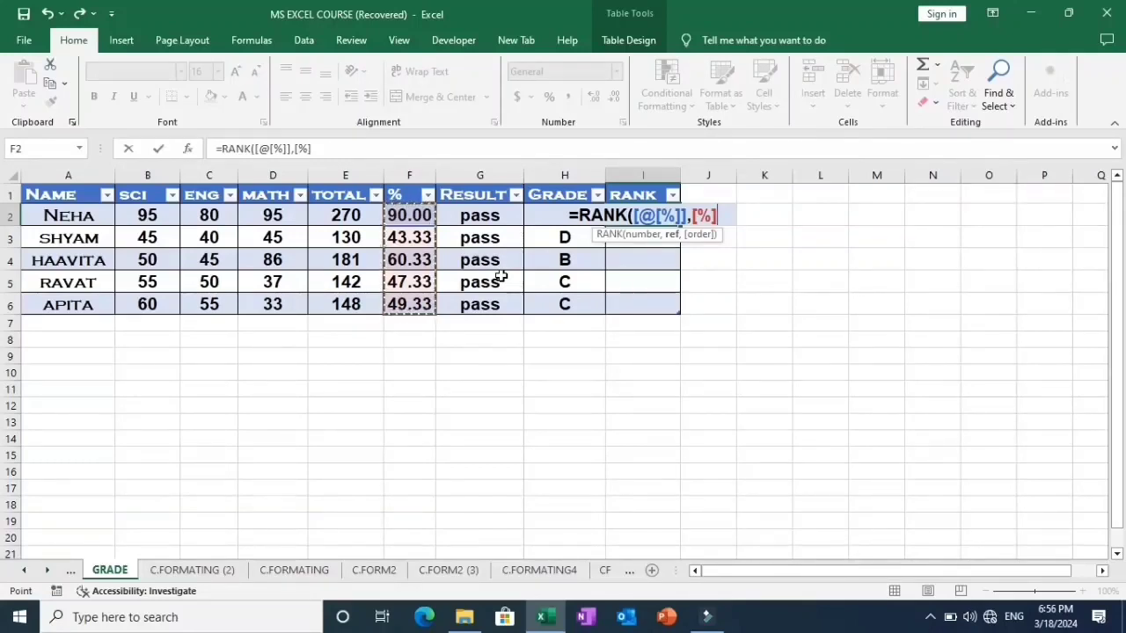
pyautogui.write(',')
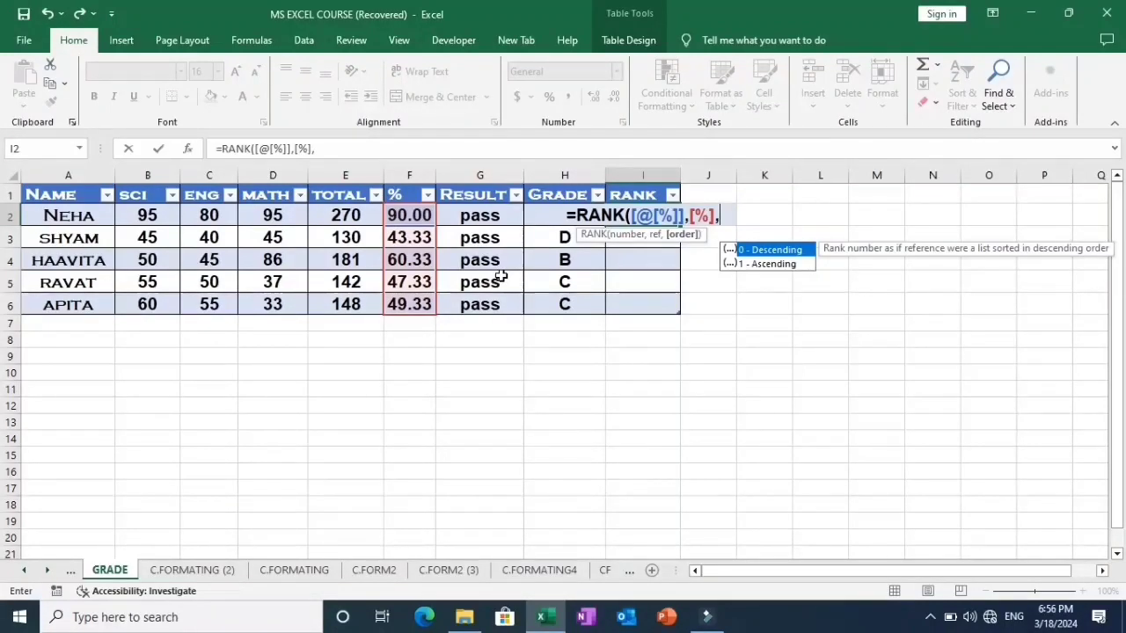
pyautogui.write('0')
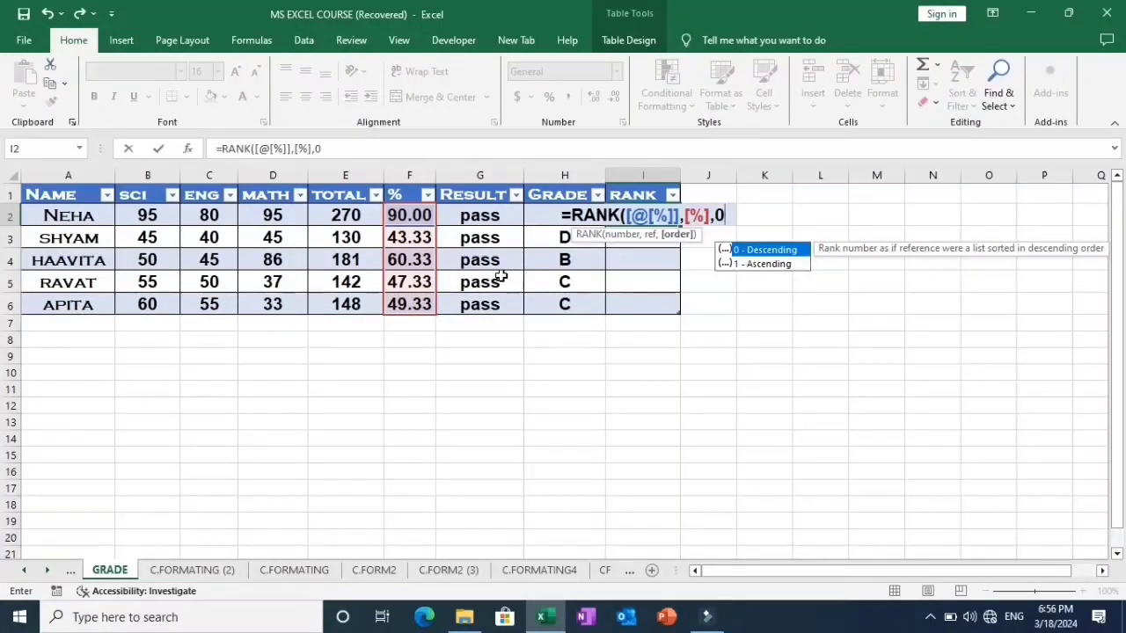
pyautogui.write(')')
pyautogui.press('Return')
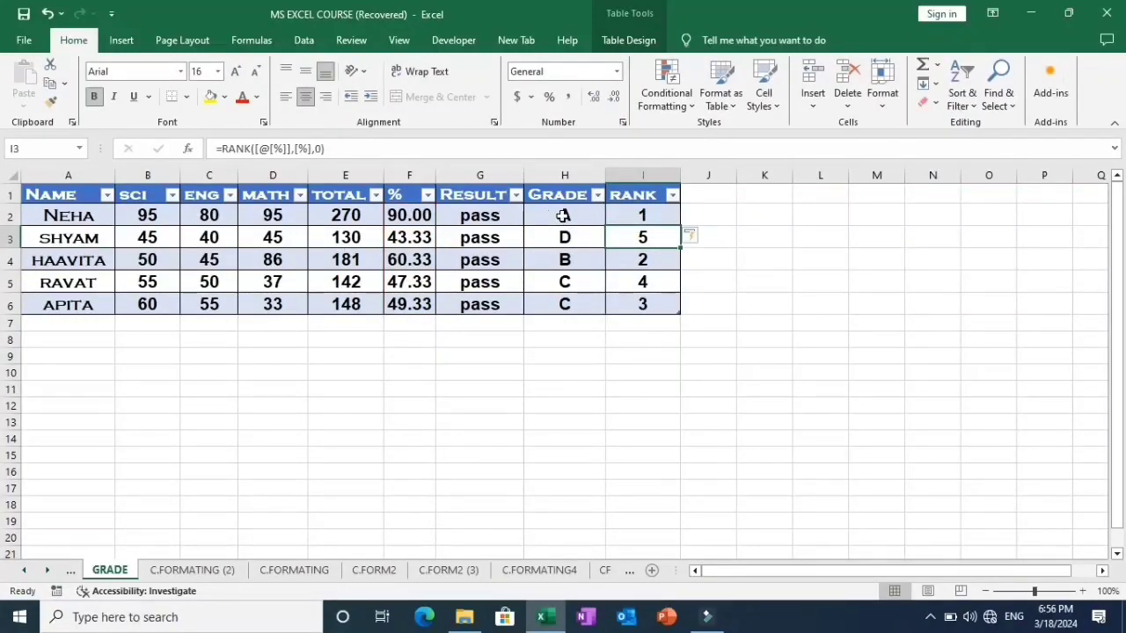
# - Review the percentage formula in F2 and the RANK formula in I2
pyautogui.click(410, 217)
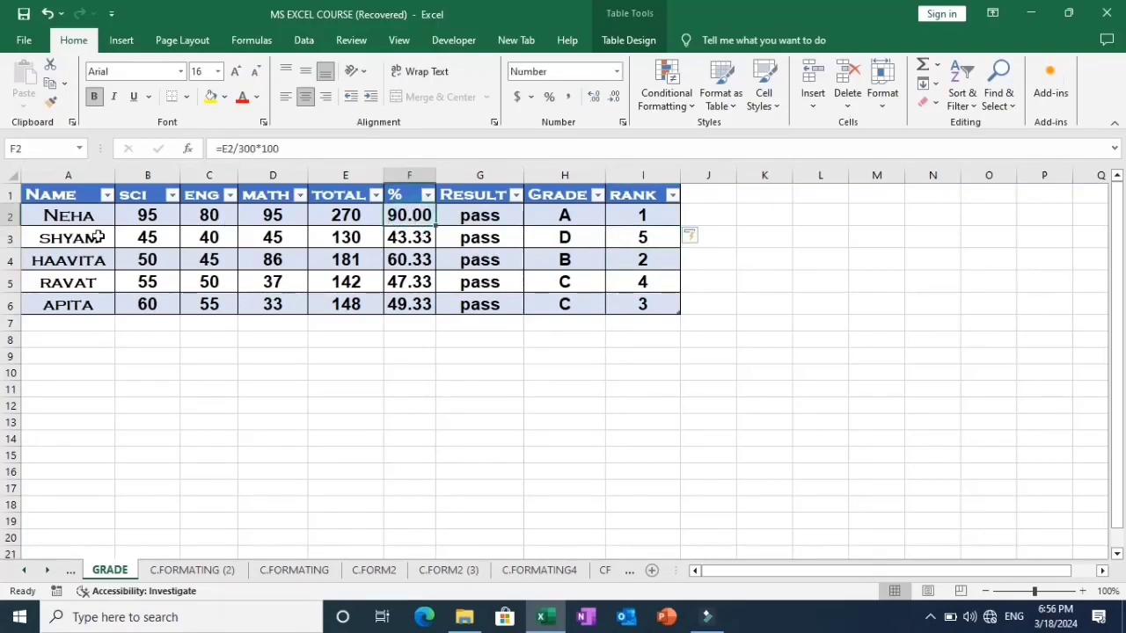
pyautogui.click(645, 218)
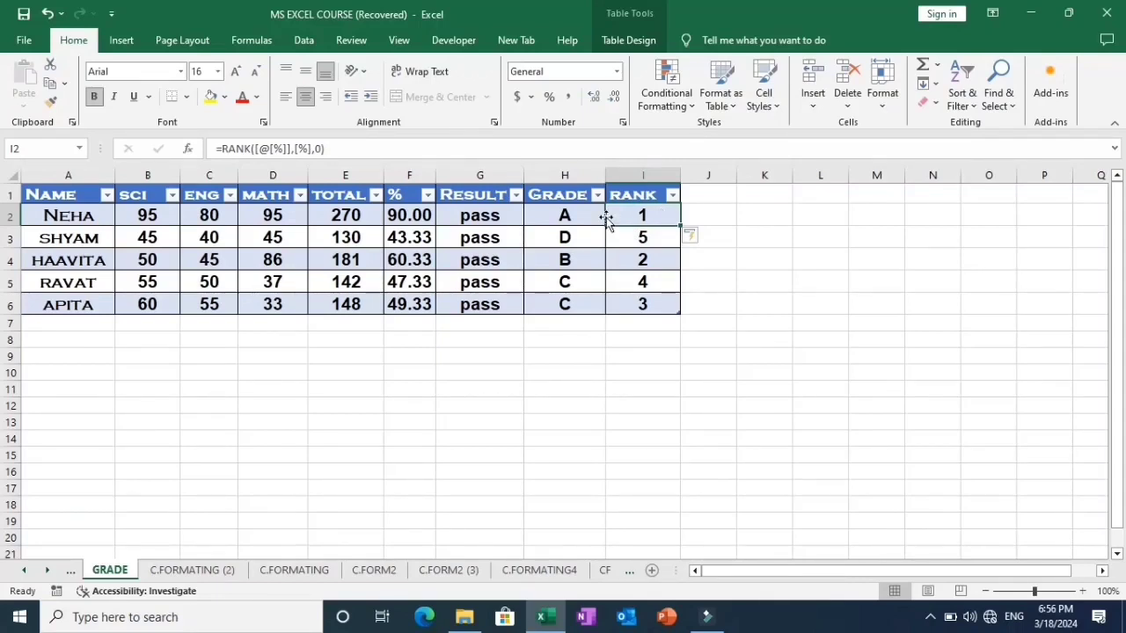
pyautogui.doubleClick(631, 215)
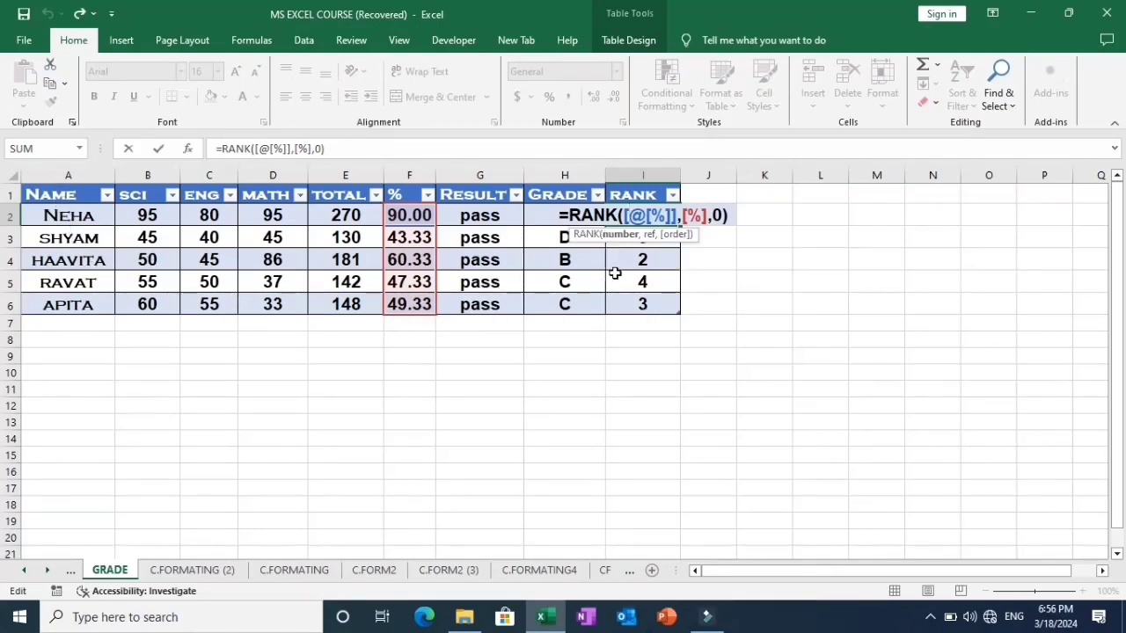
pyautogui.click(733, 218)
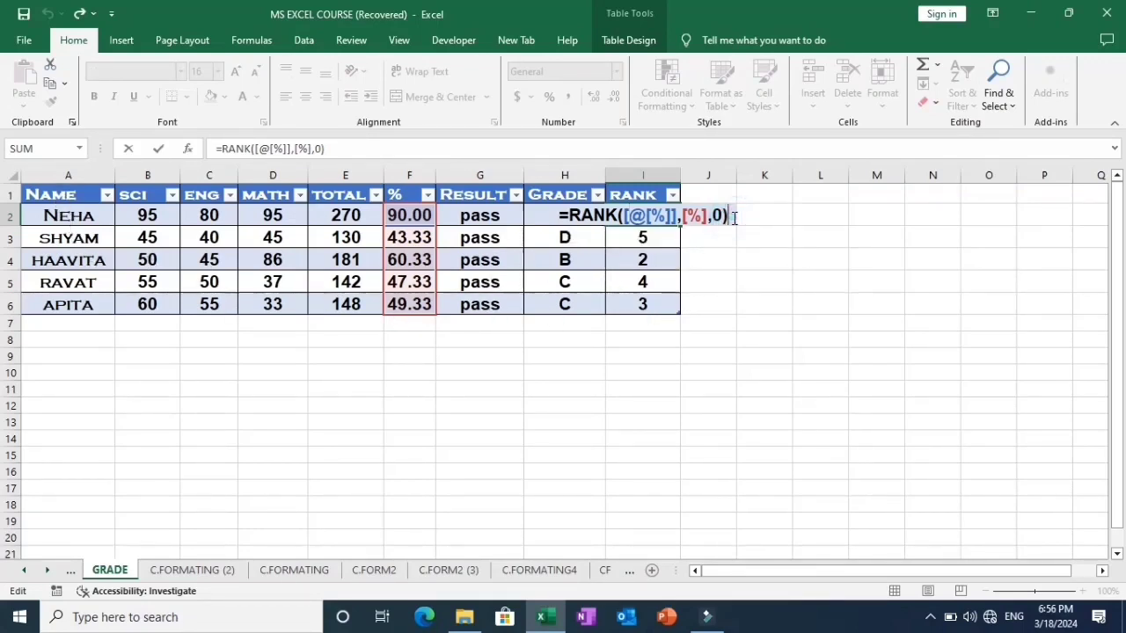
pyautogui.press('Return')
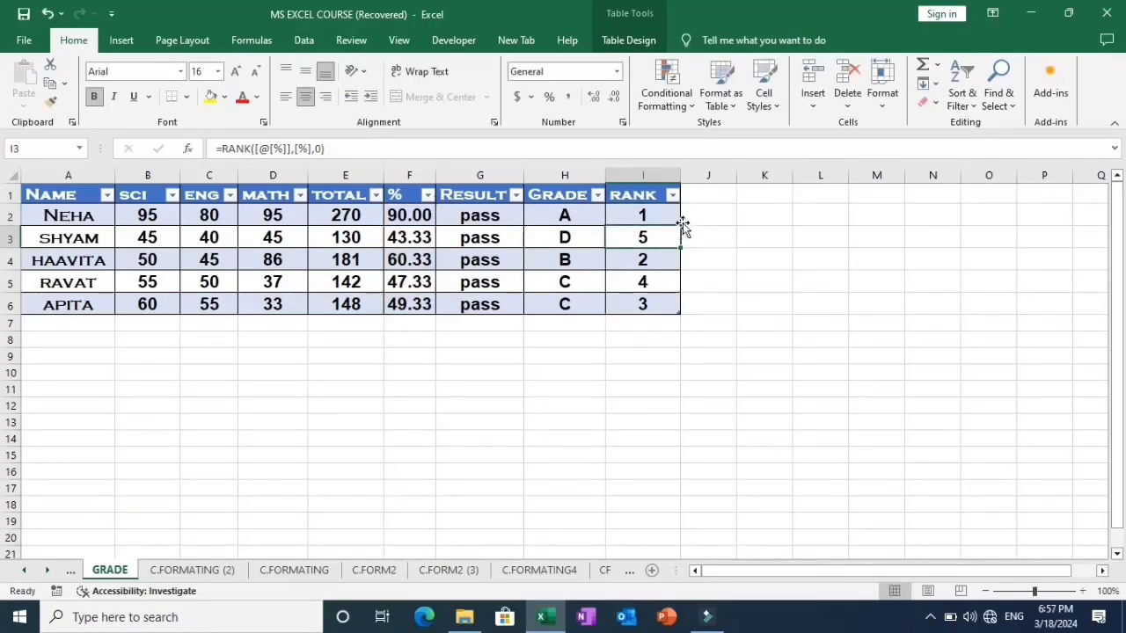
# - Turn off banded rows and the filter buttons for table A1:I6, keeping its header row on
pyautogui.moveTo(42, 195); pyautogui.dragTo(655, 320)
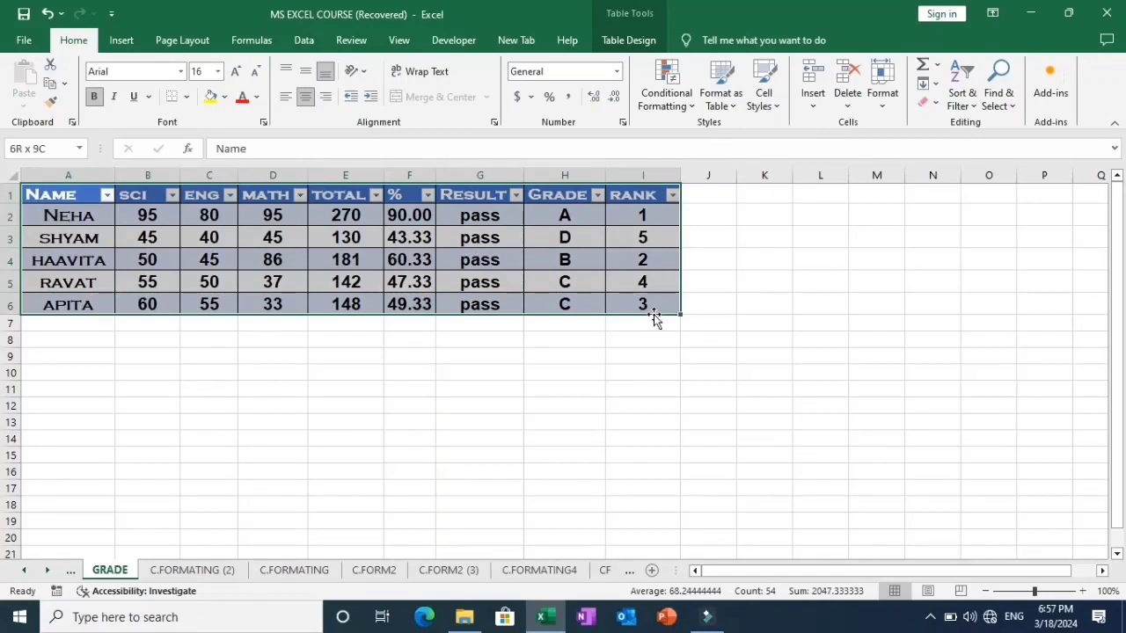
pyautogui.click(640, 44)
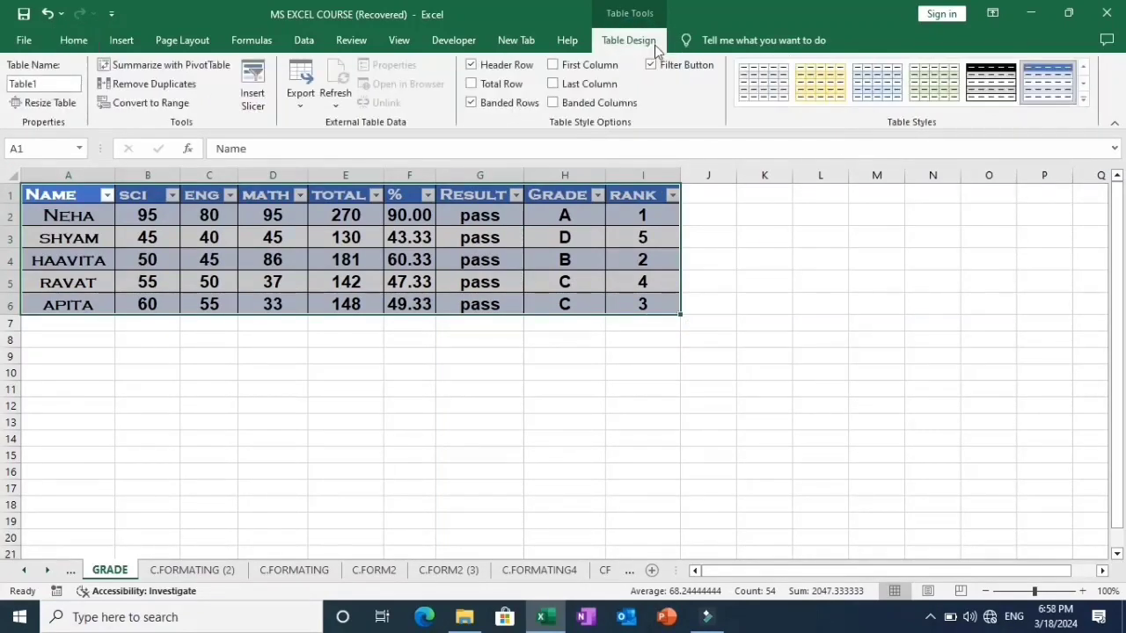
pyautogui.click(504, 68)
pyautogui.click(513, 104)
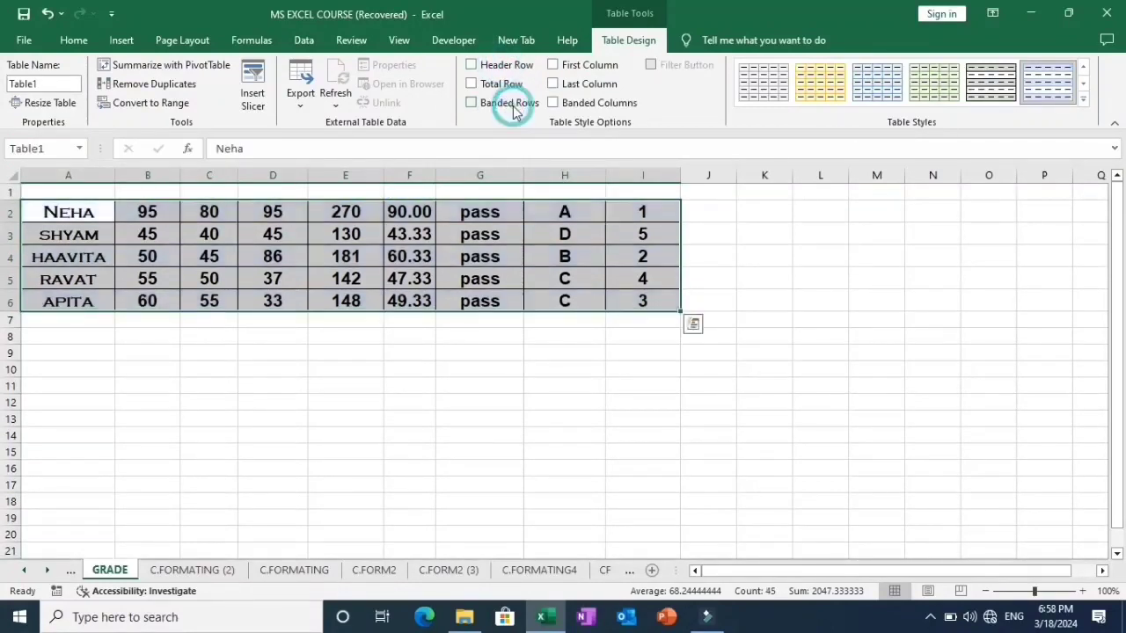
pyautogui.click(491, 67)
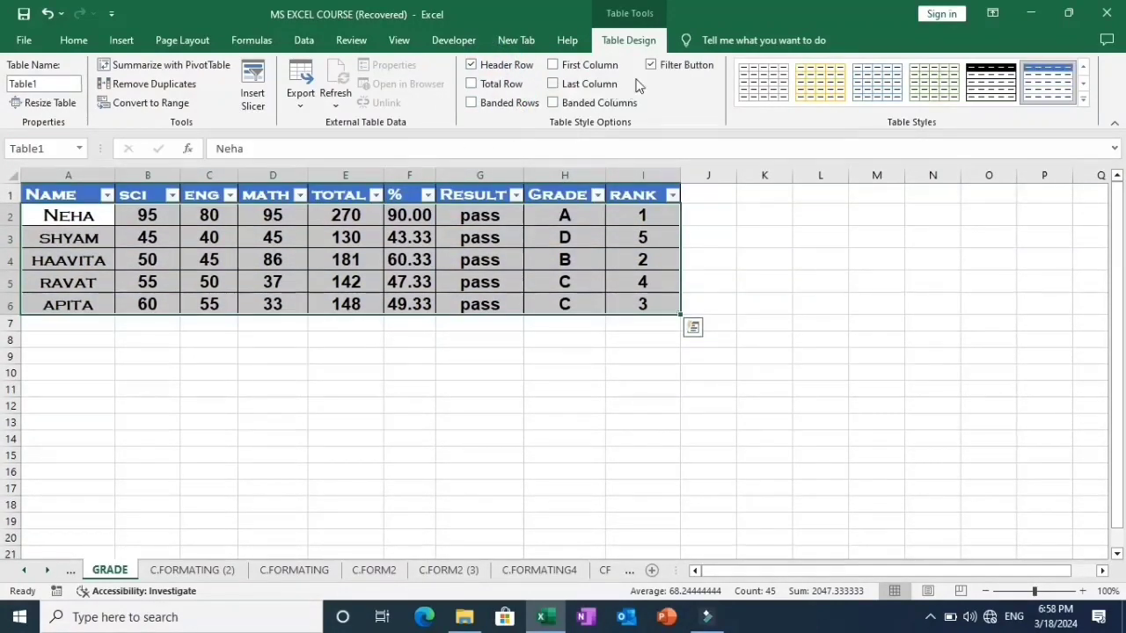
pyautogui.click(670, 68)
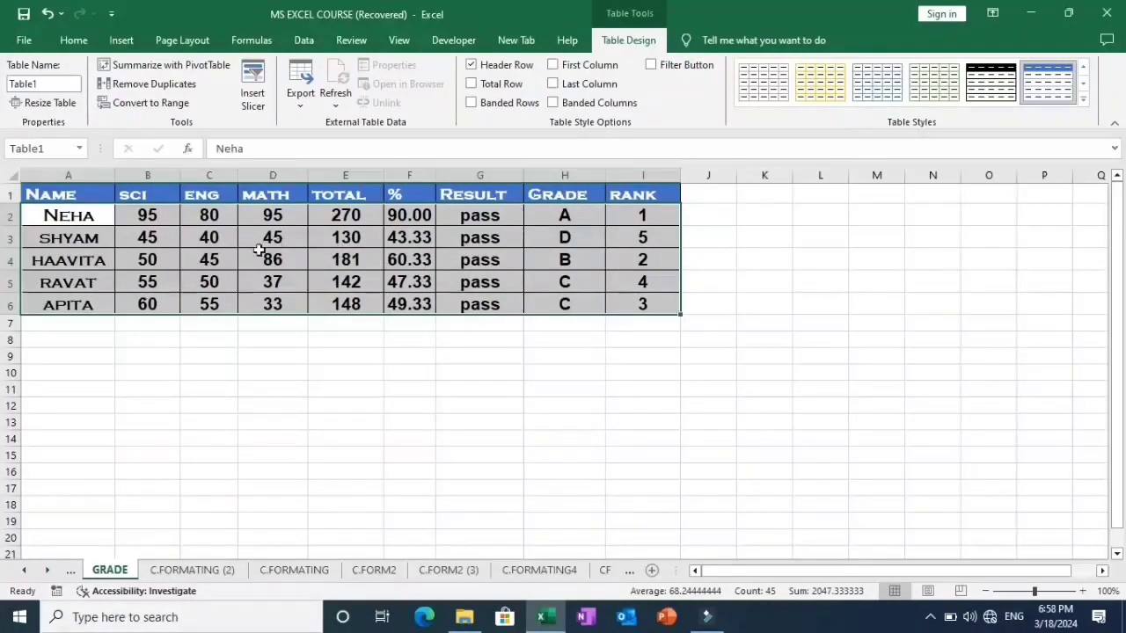
# - Clear the table style and convert the table A1:I6 to a normal range
pyautogui.click(1084, 99)
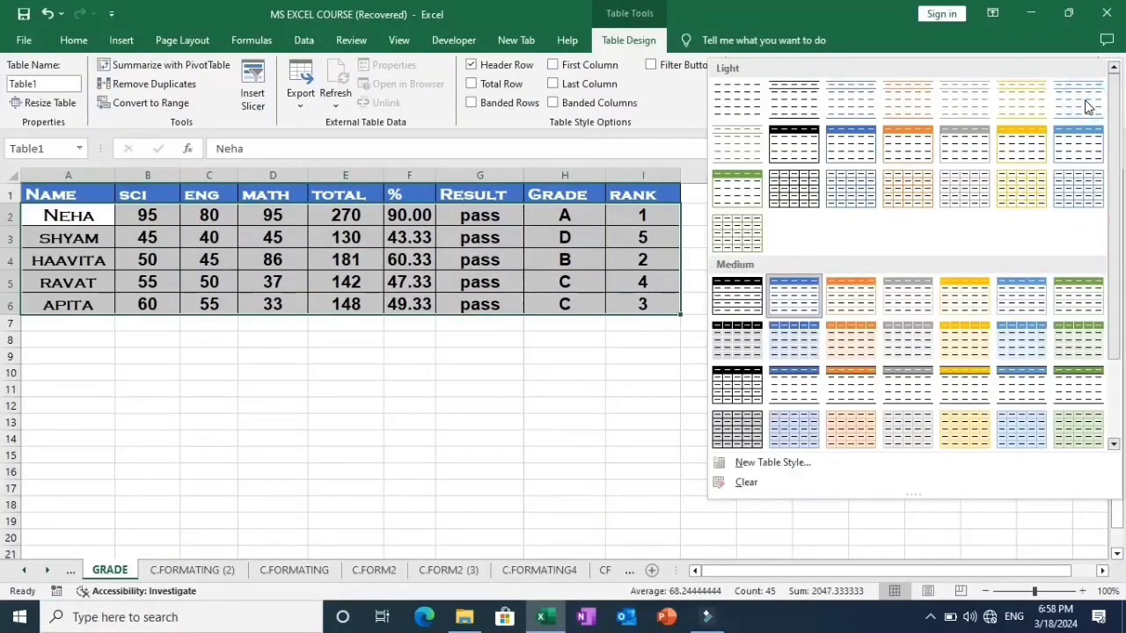
pyautogui.click(746, 482)
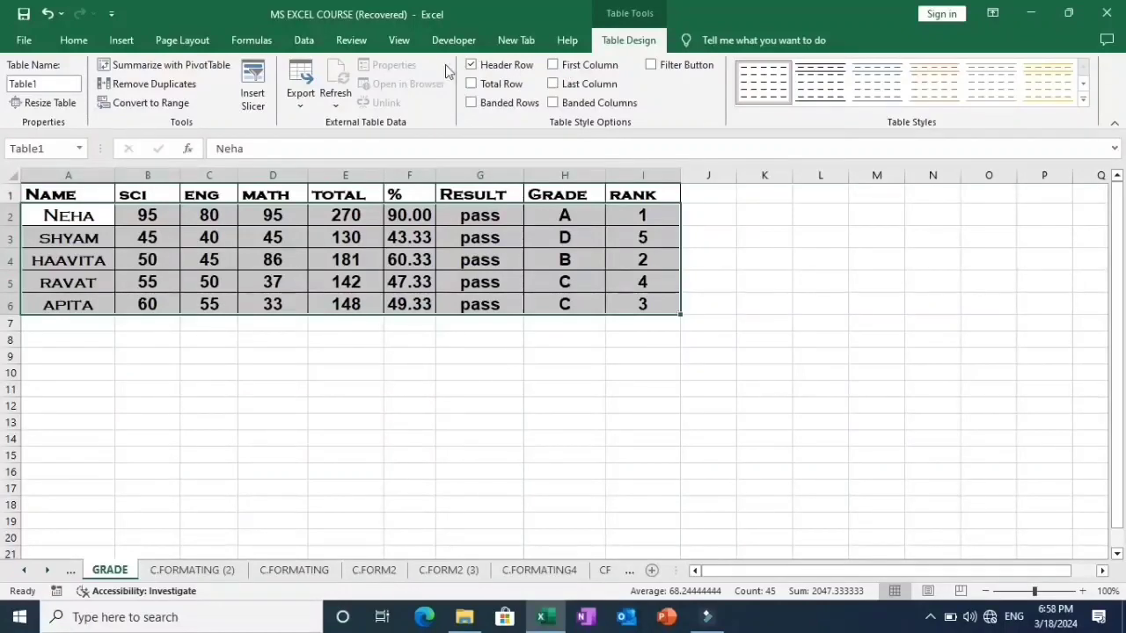
pyautogui.moveTo(52, 195); pyautogui.dragTo(646, 299)
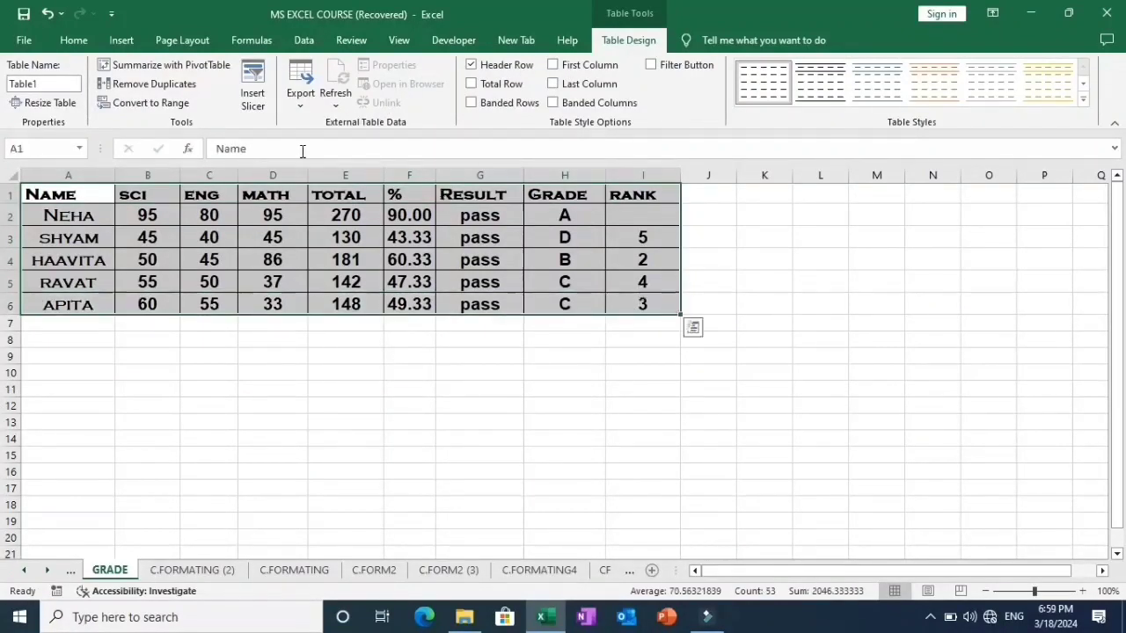
pyautogui.click(167, 105)
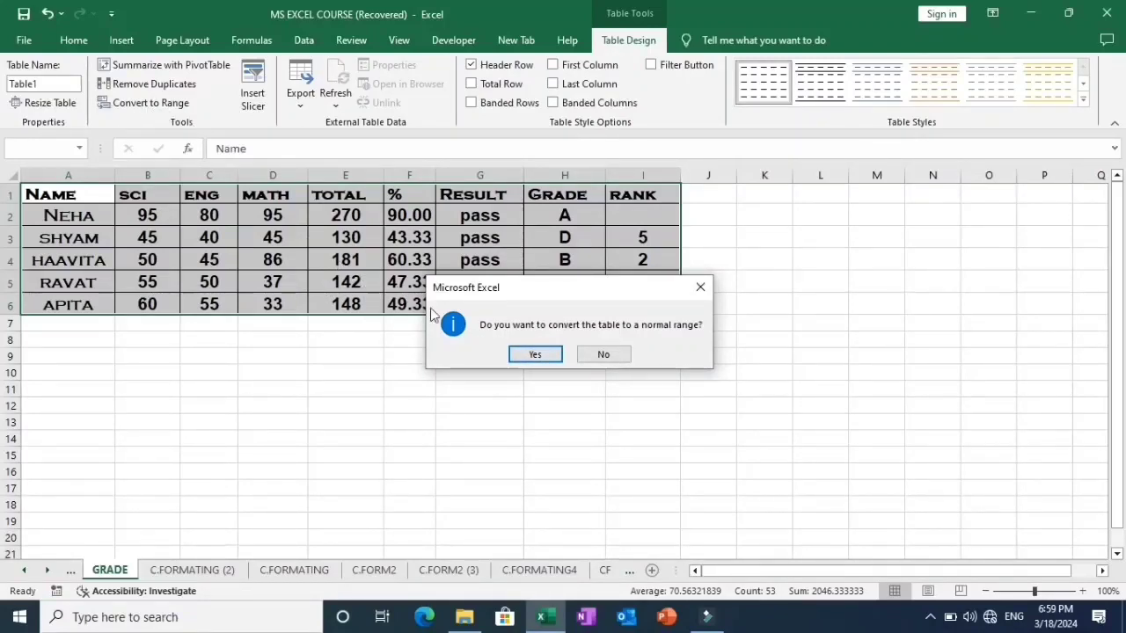
pyautogui.click(532, 354)
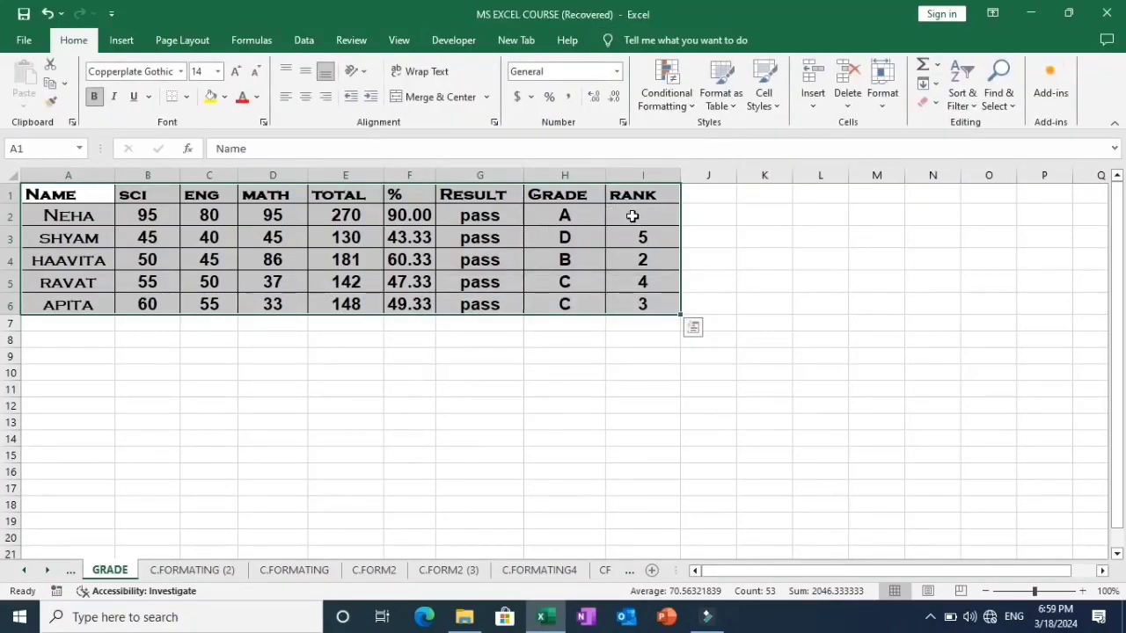
# - Start a RANK formula in I2 with the first student's percentage in F2 as the number
pyautogui.click(632, 217)
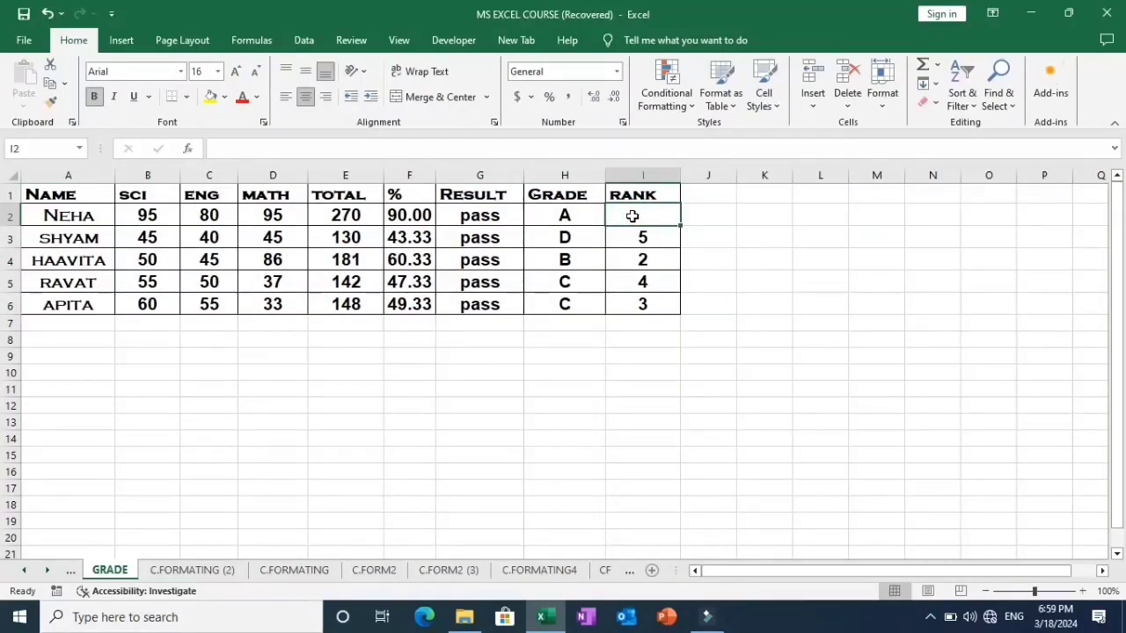
pyautogui.write('=')
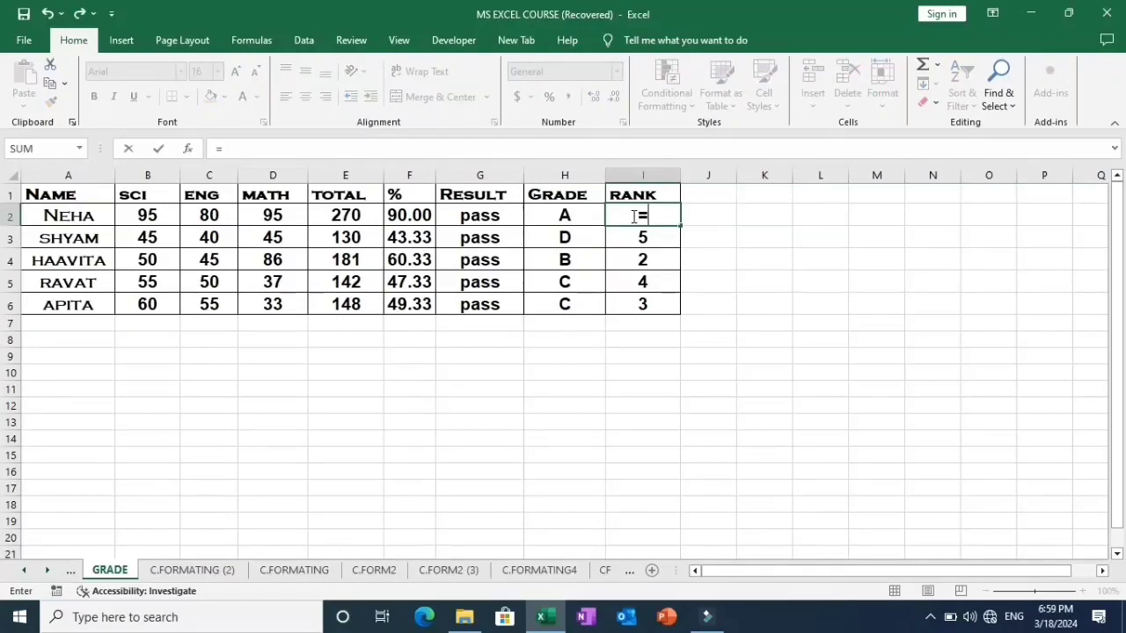
pyautogui.write('rank')
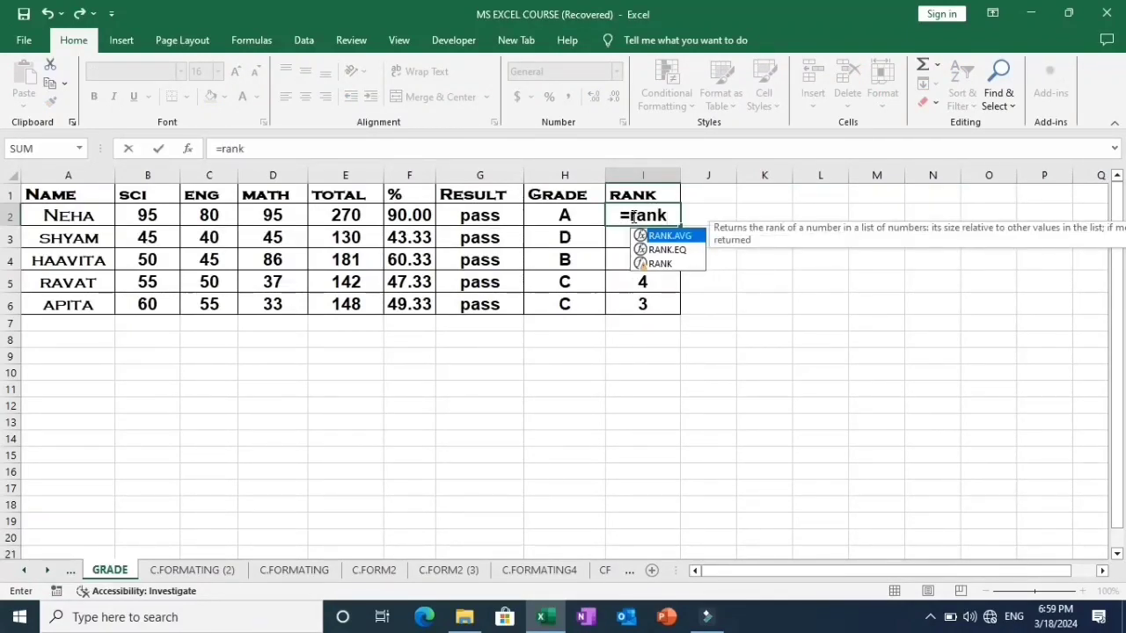
pyautogui.press('Tab')
pyautogui.press('BackSpace')
pyautogui.press('BackSpace')
pyautogui.press('BackSpace')
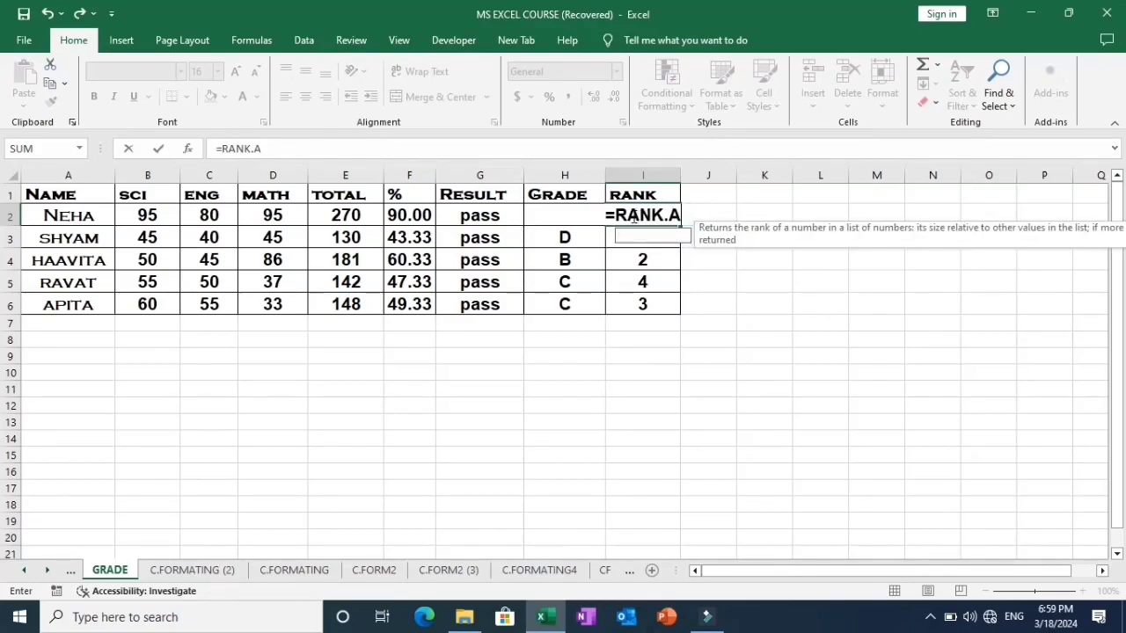
pyautogui.press('BackSpace')
pyautogui.press('BackSpace')
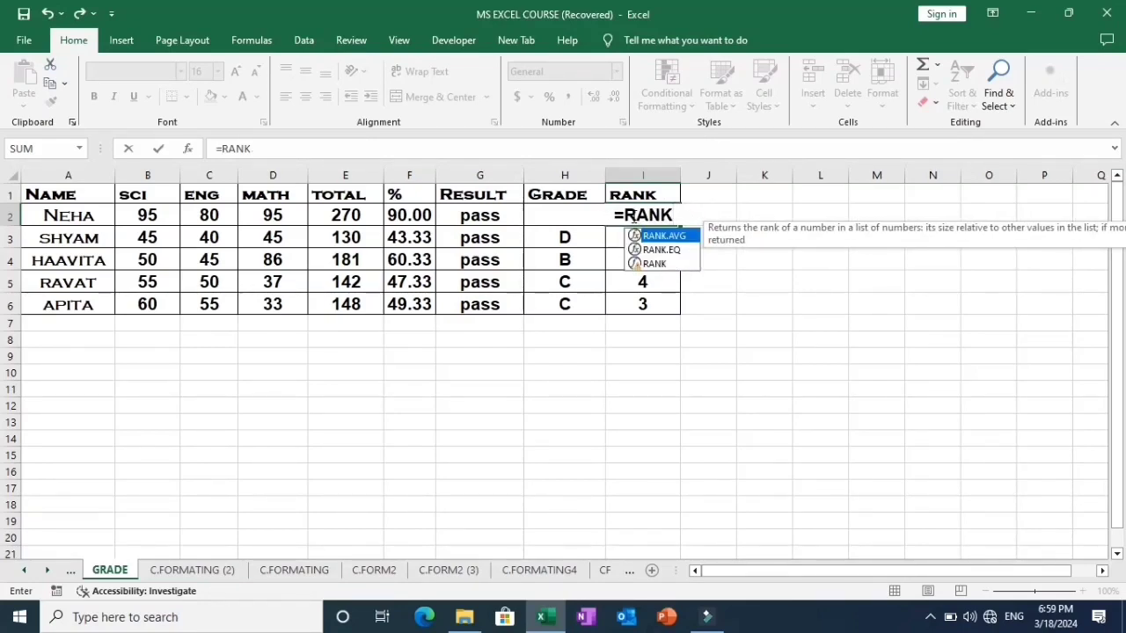
pyautogui.write('(')
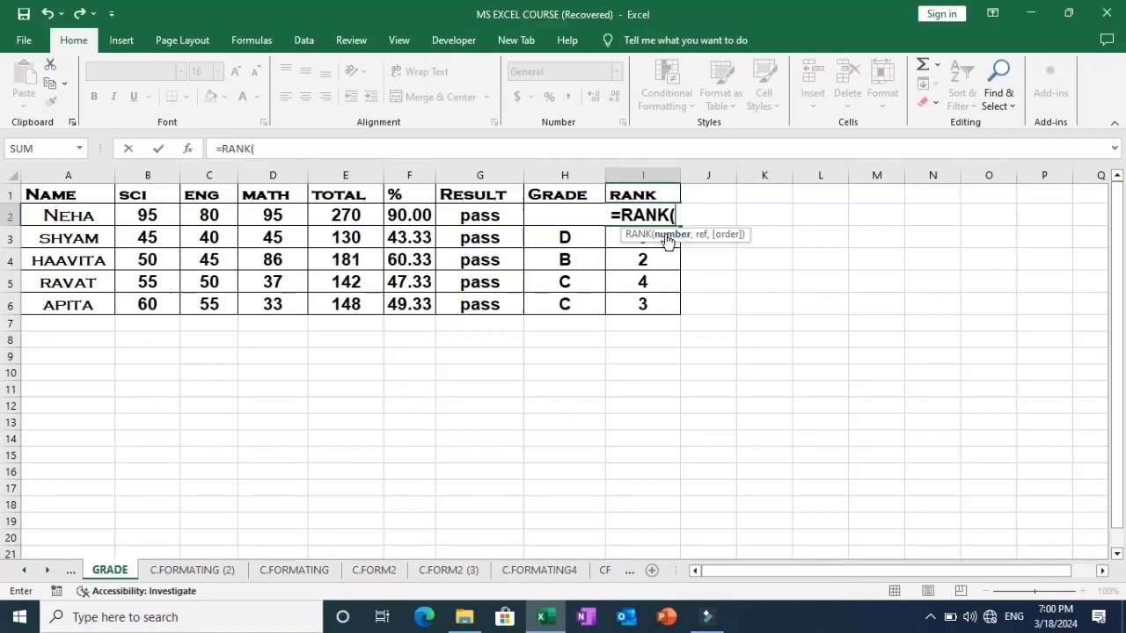
pyautogui.click(409, 216)
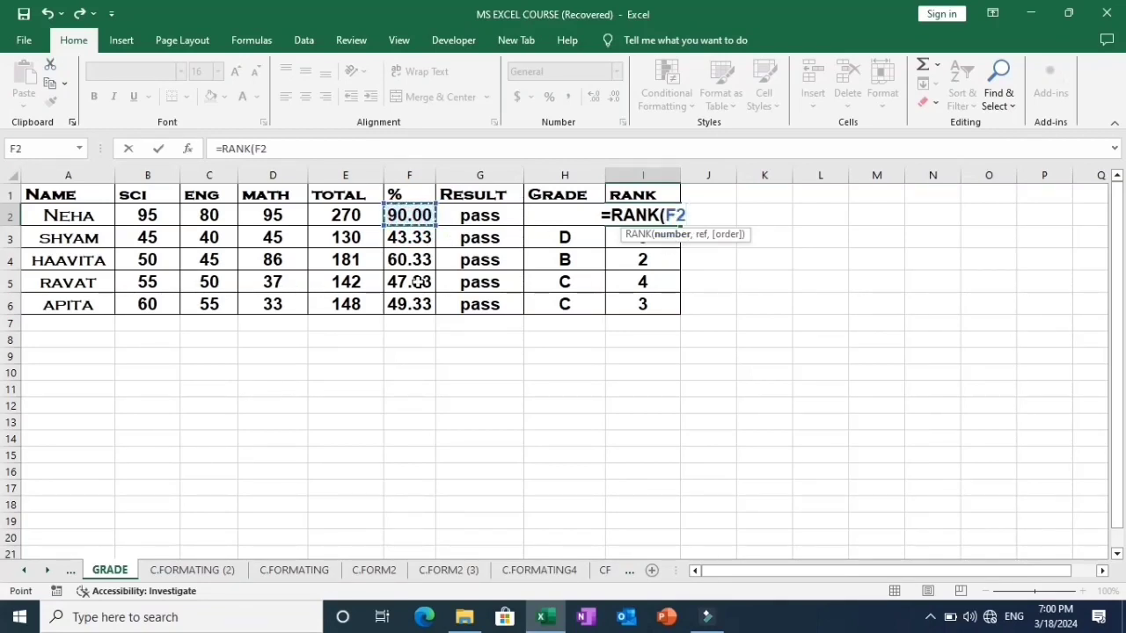
# - Complete the RANK formula in I2 with the absolute reference $F$2:$F$6 and order 0 for descending
pyautogui.write(',')
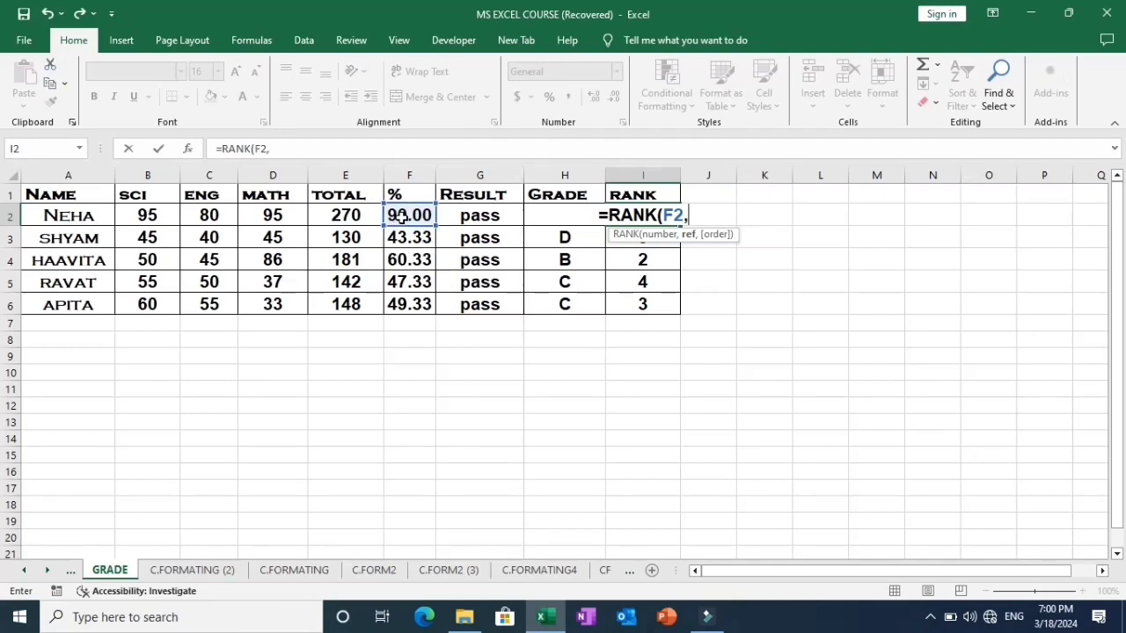
pyautogui.moveTo(400, 218); pyautogui.dragTo(410, 308)
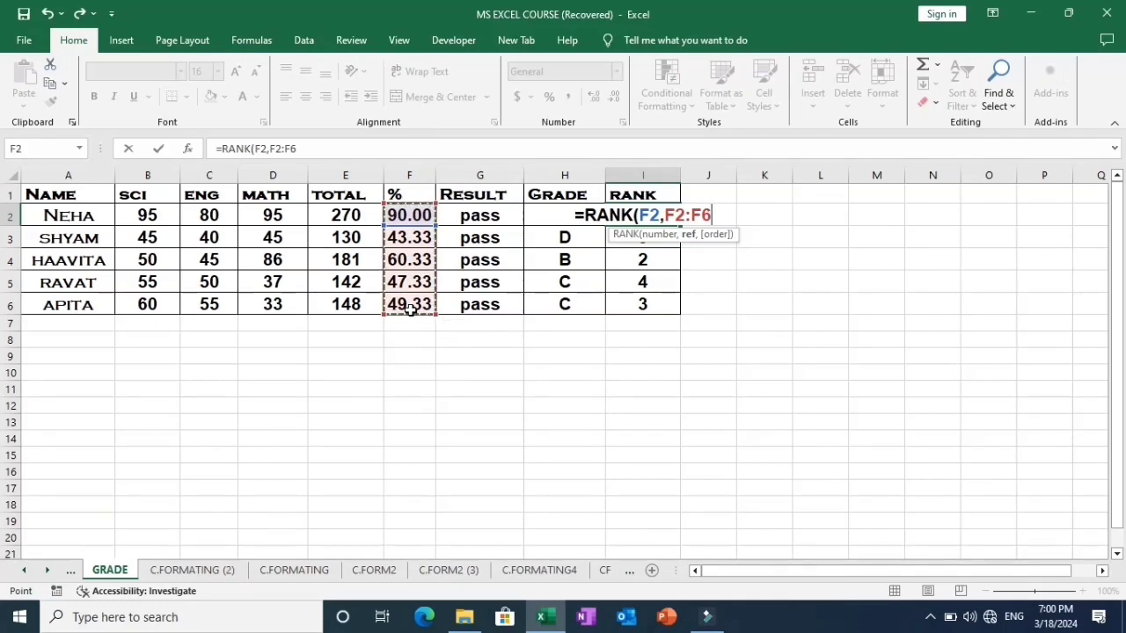
pyautogui.press('F4')
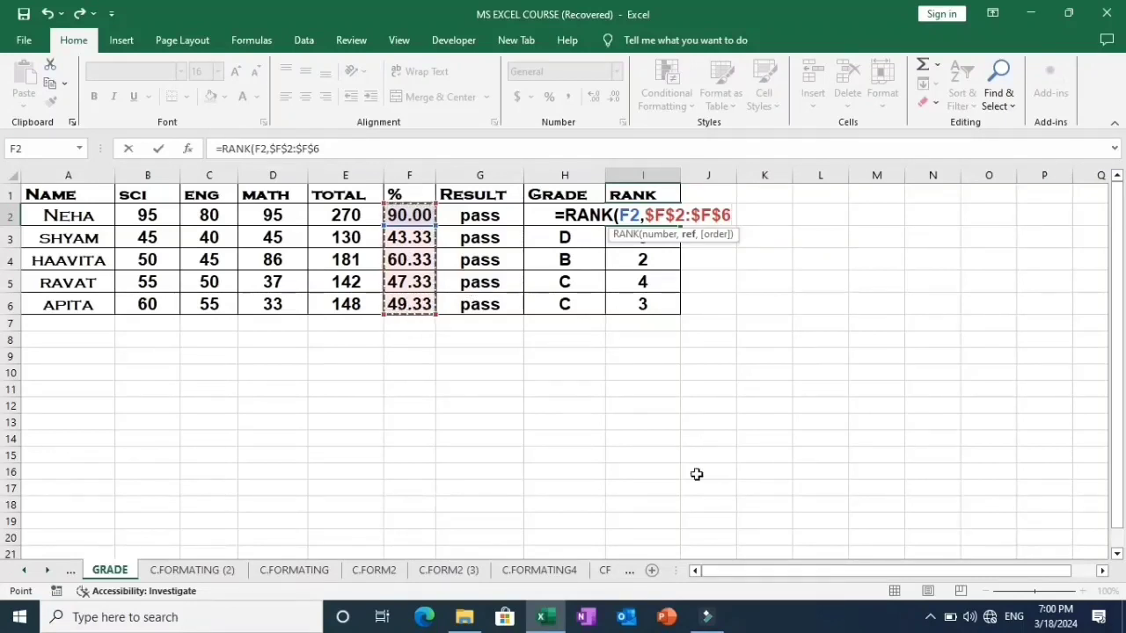
pyautogui.write(',')
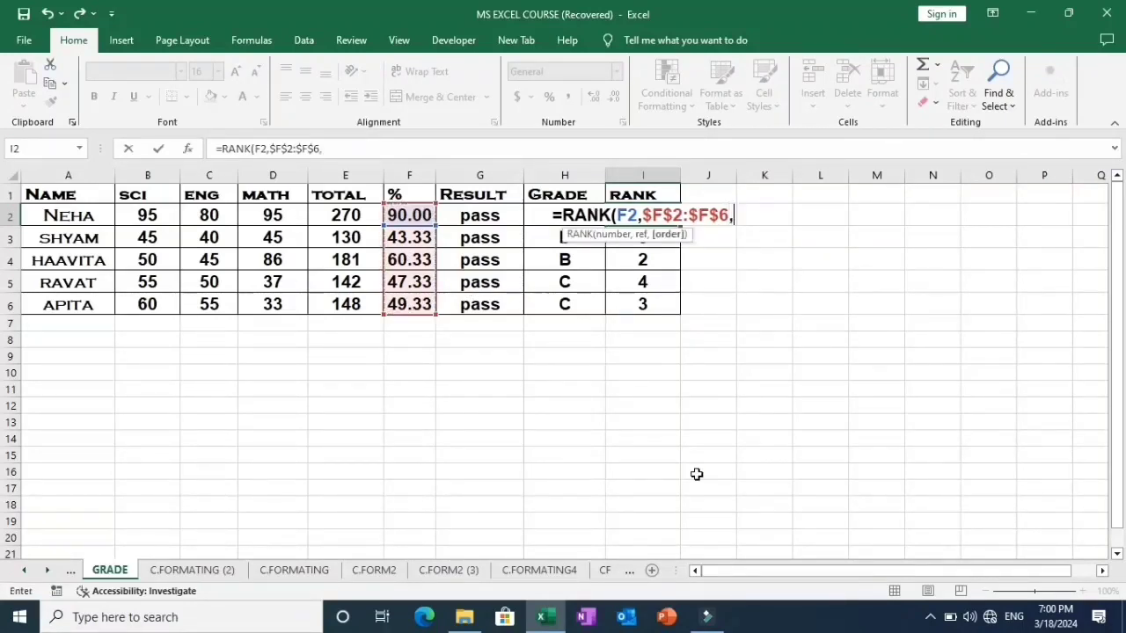
pyautogui.write('0')
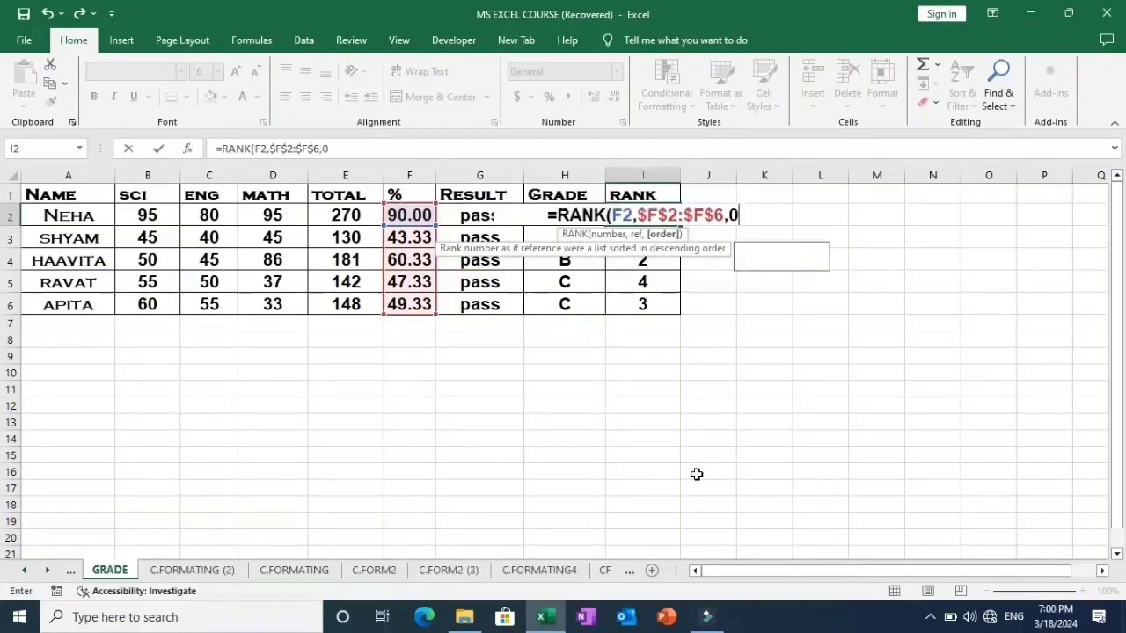
pyautogui.press('Return')
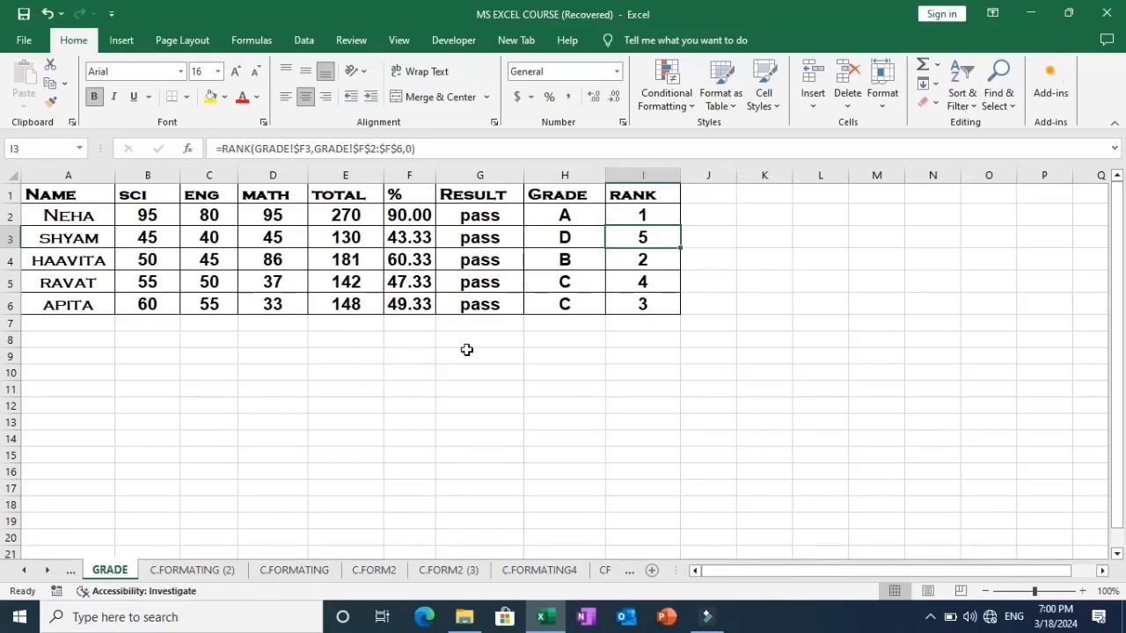
# - Review the nested IF grade formulas in H2 and H3
pyautogui.click(590, 216)
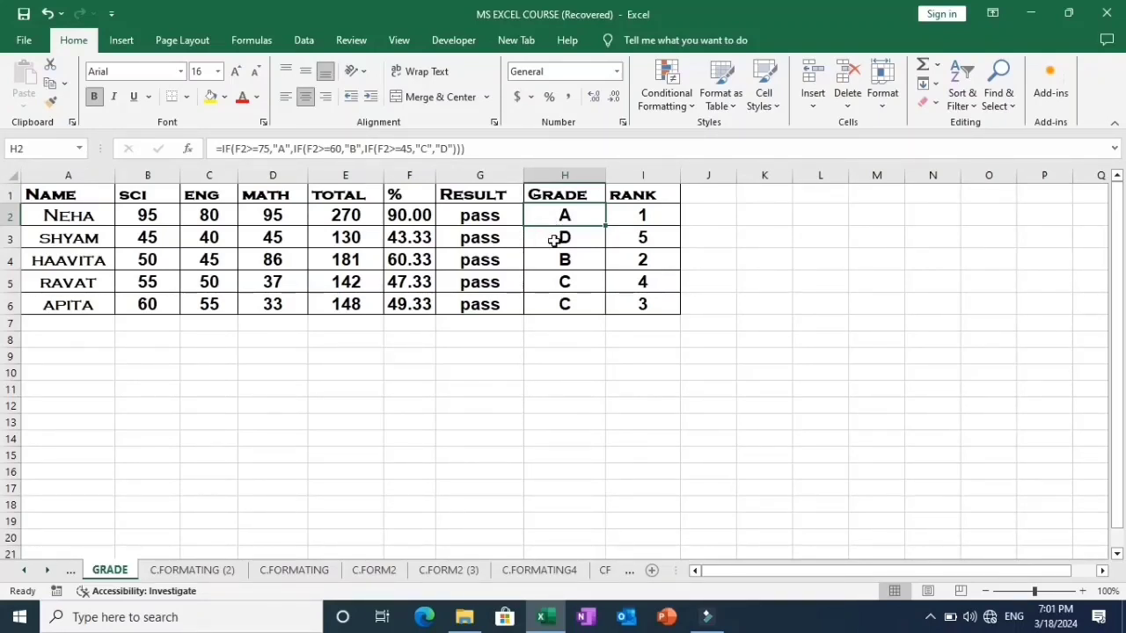
pyautogui.click(553, 240)
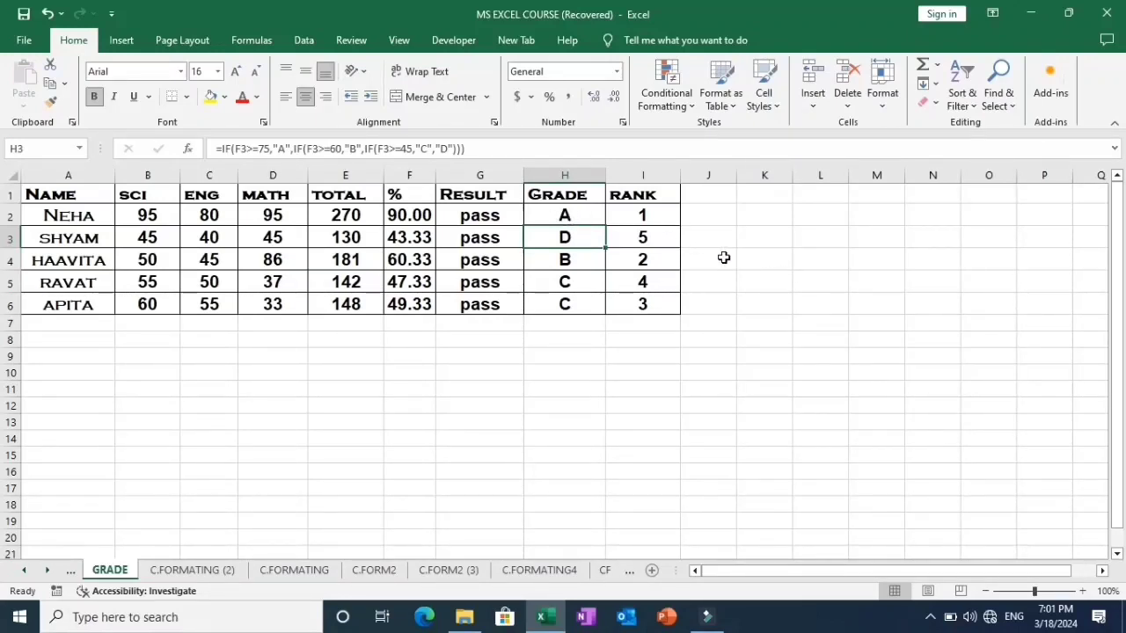
pyautogui.moveTo(707, 628)
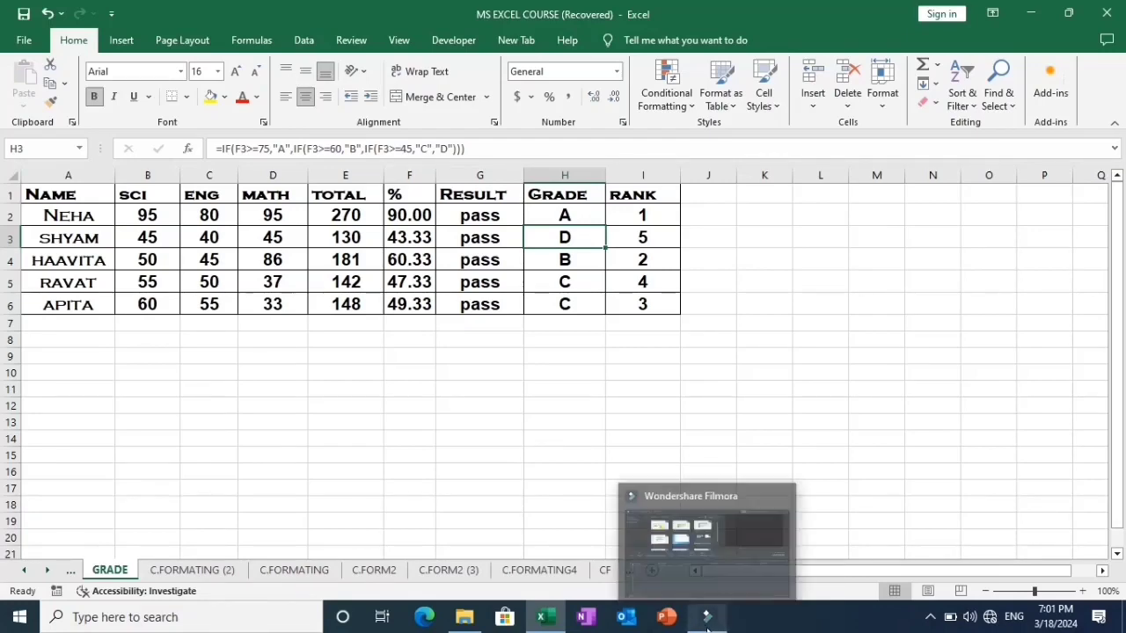